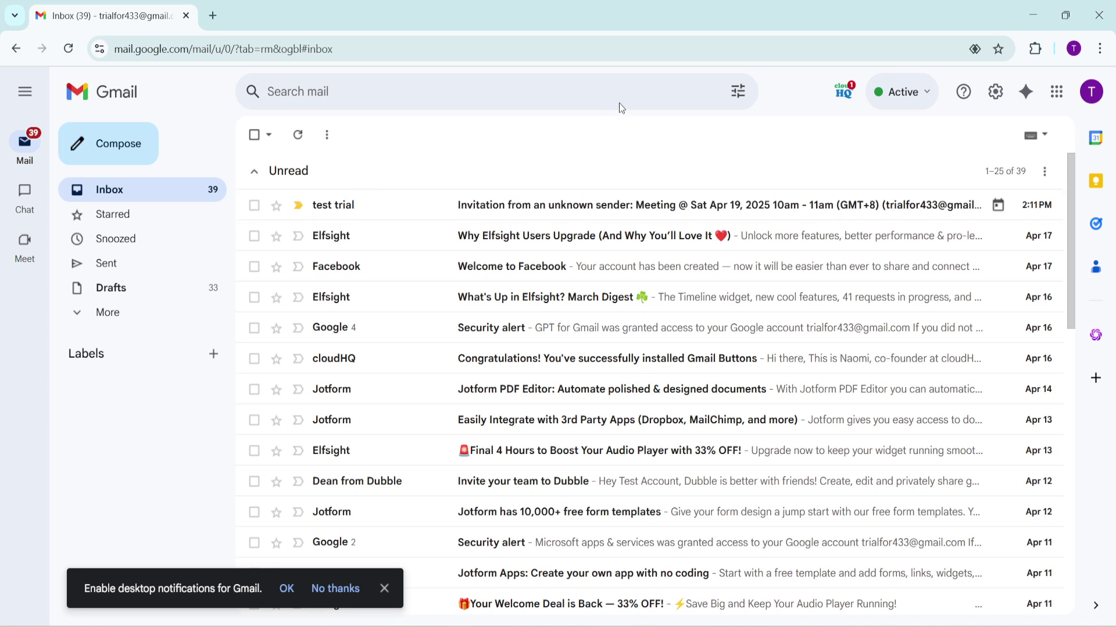
Open the 'Invitation from an unknown sender: Meeting' email for Apr 19 from the inbox
{"action": "left_click", "coordinate": [680, 206]}
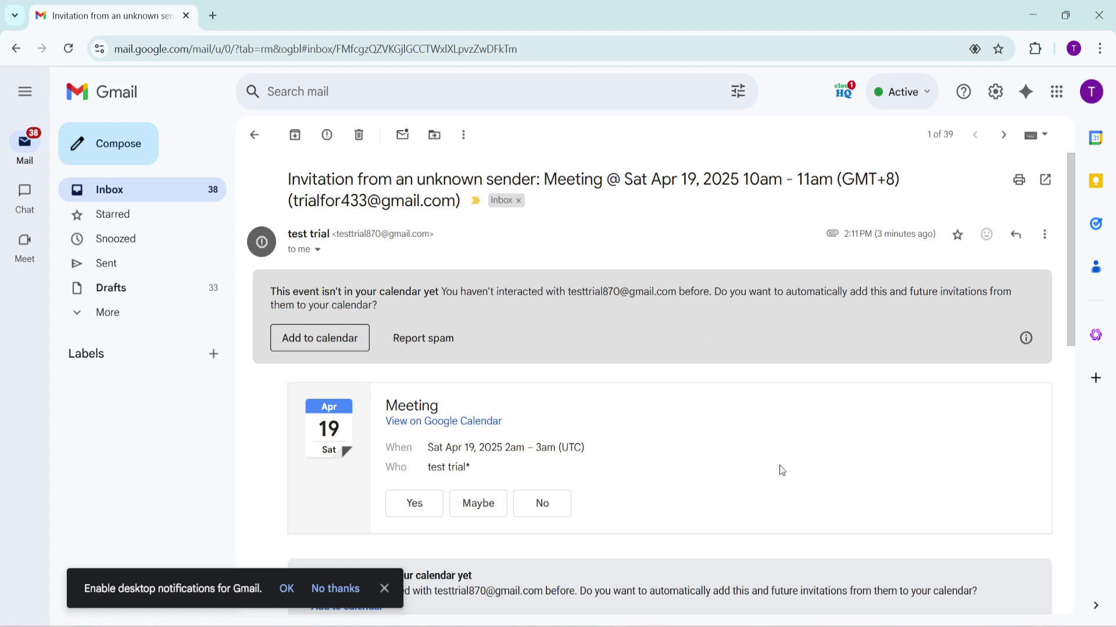
{"action": "scroll", "coordinate": [780, 470], "scroll_direction": "down", "scroll_amount": 2}
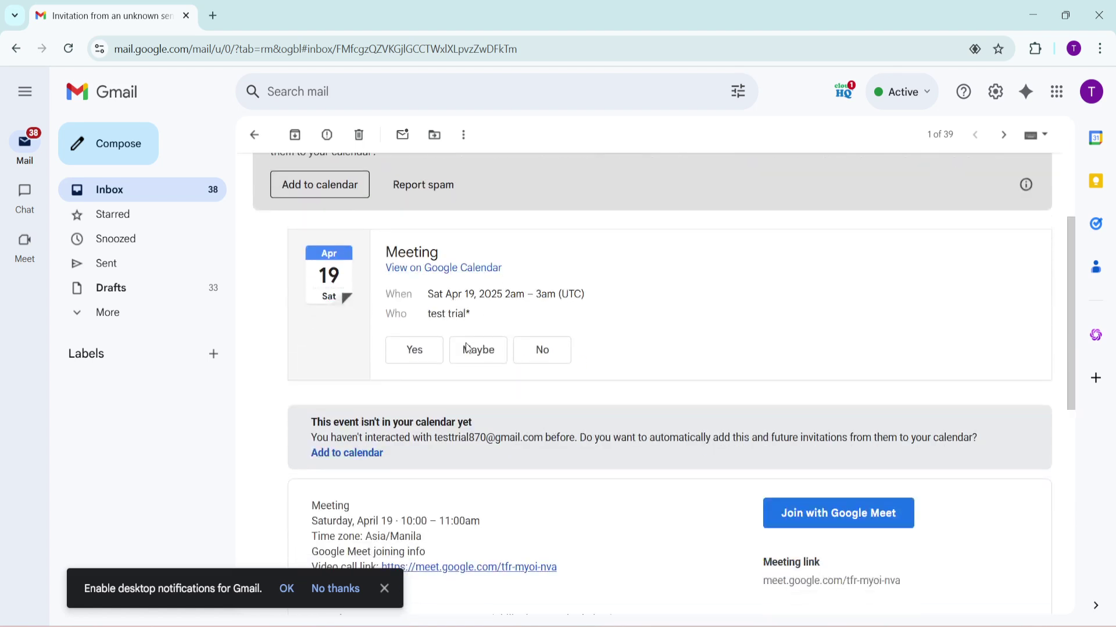
{"action": "scroll", "coordinate": [506, 366], "scroll_direction": "down", "scroll_amount": 3}
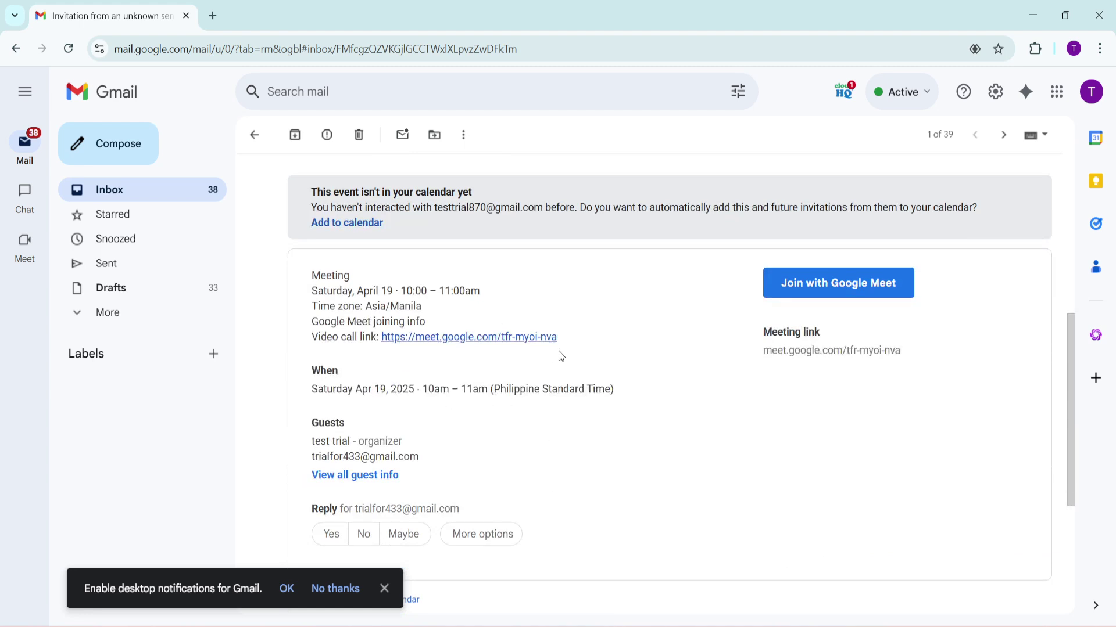
{"action": "scroll", "coordinate": [586, 390], "scroll_direction": "down", "scroll_amount": 1}
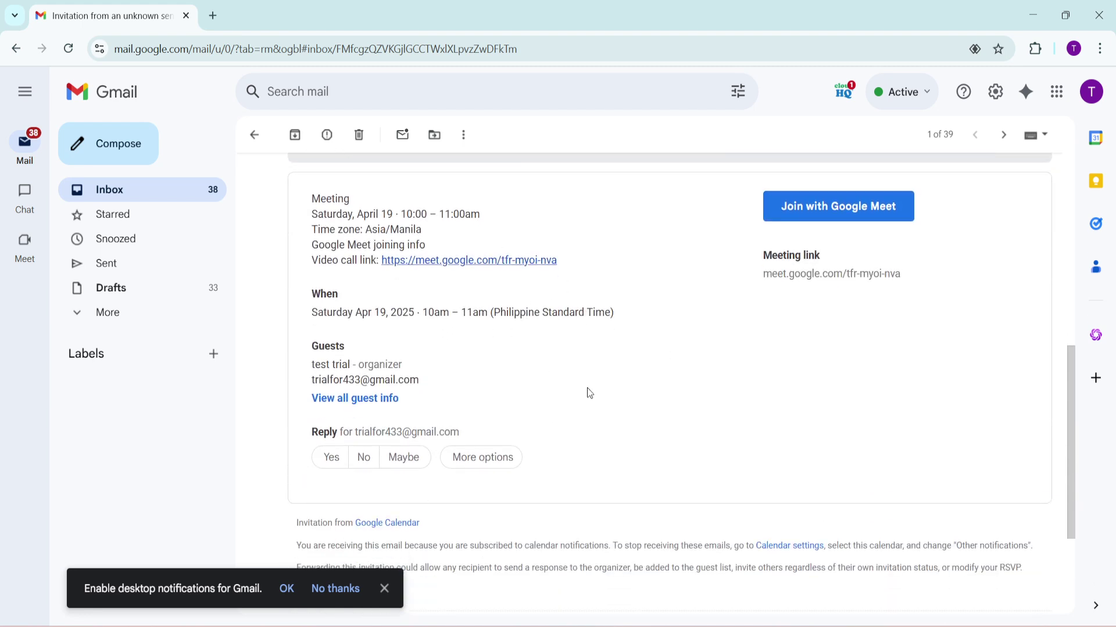